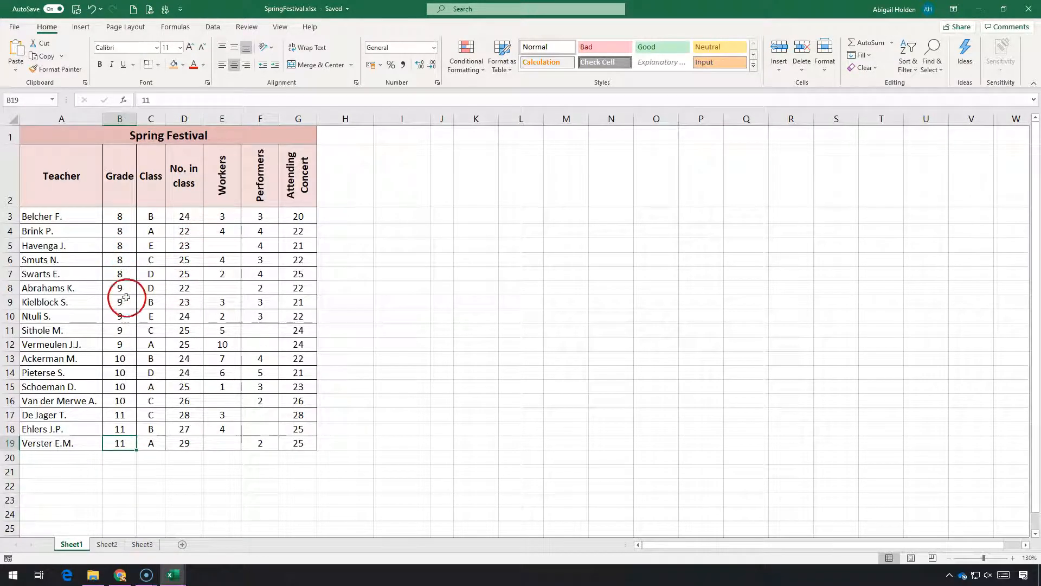
Open the Subtotal dialog for the Spring Festival table, including its headings, in the range A2:G19
{"action": "left_click_drag", "start_coordinate": [125, 214], "coordinate": [120, 344]}
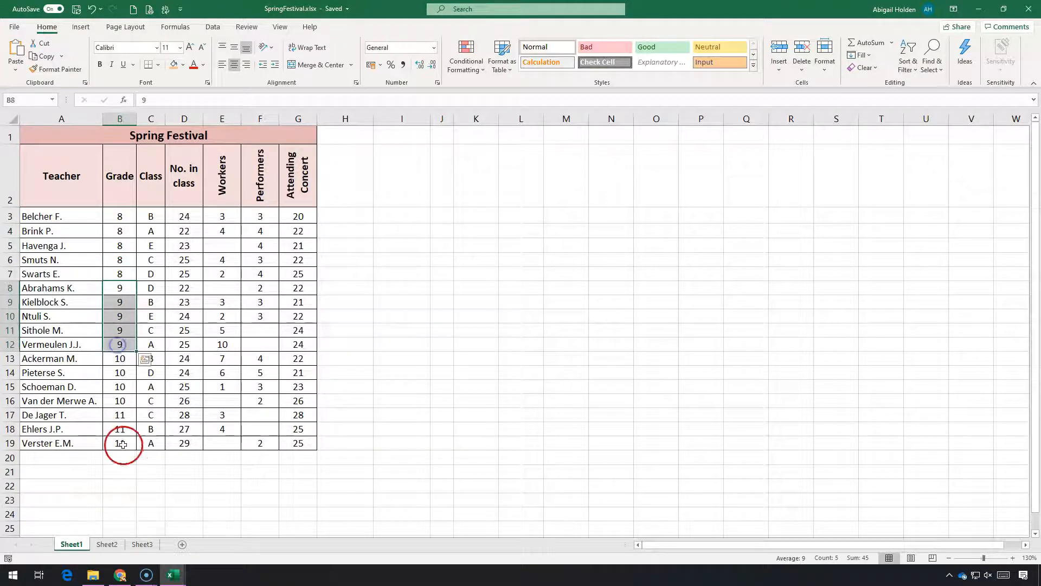
{"action": "left_click", "coordinate": [101, 380]}
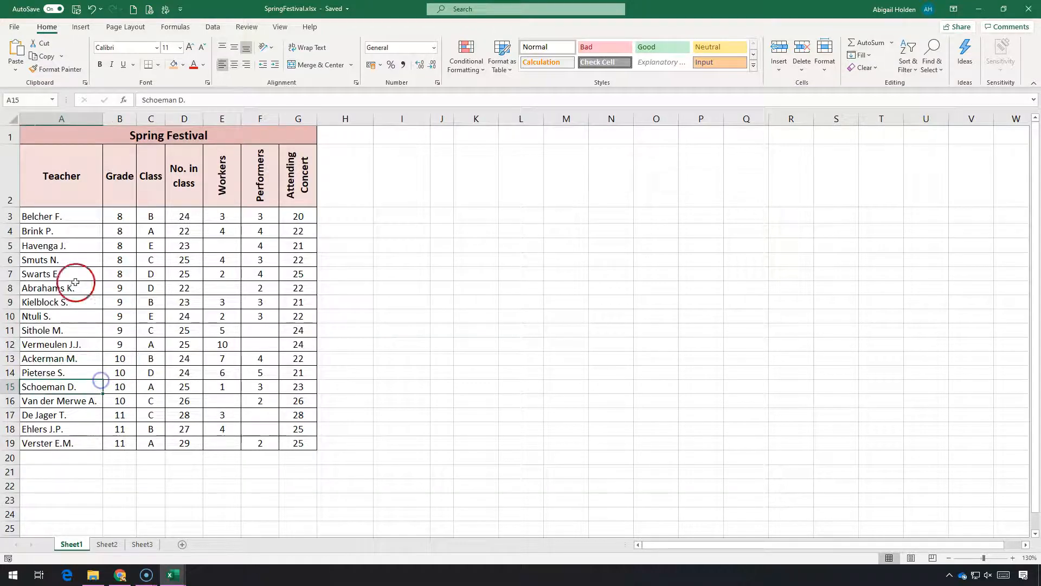
{"action": "left_click", "coordinate": [213, 27]}
{"action": "left_click", "coordinate": [60, 169]}
{"action": "mouse_move", "coordinate": [60, 169]}
{"action": "left_mouse_down"}
{"action": "mouse_move", "coordinate": [147, 361]}
{"action": "mouse_move", "coordinate": [260, 428]}
{"action": "mouse_move", "coordinate": [310, 444]}
{"action": "left_mouse_up"}
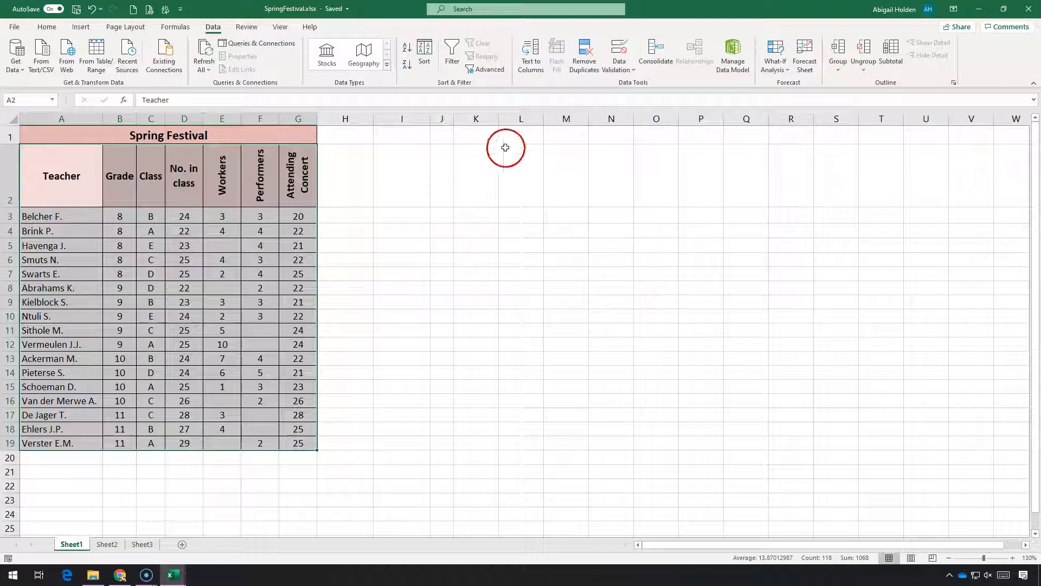
{"action": "left_click", "coordinate": [898, 64]}
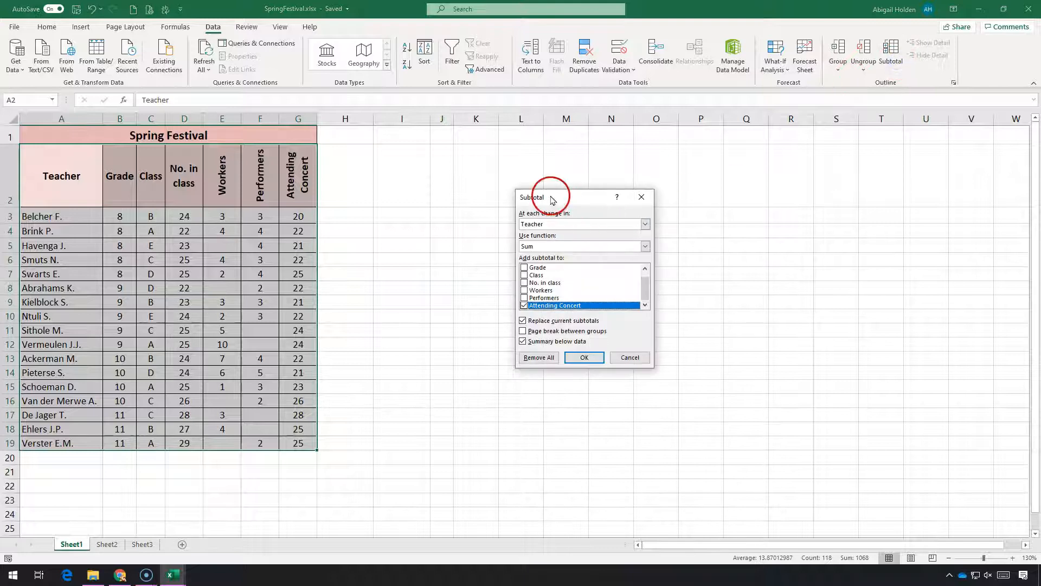
{"action": "left_click_drag", "start_coordinate": [552, 201], "coordinate": [380, 188]}
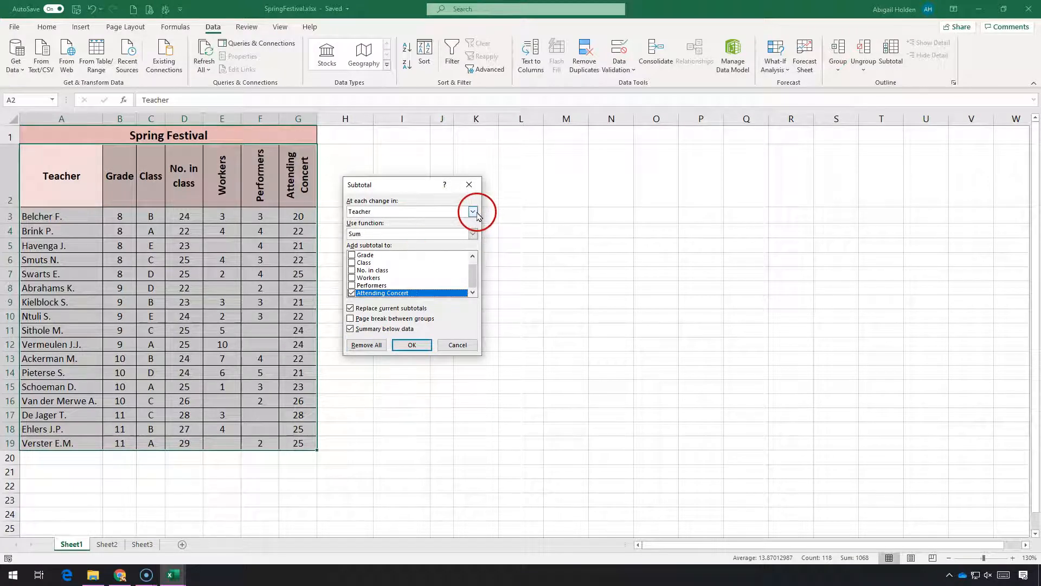
Add Sum subtotals at each change in Grade for the No. in class and Attending Concert columns
{"action": "left_click", "coordinate": [360, 213]}
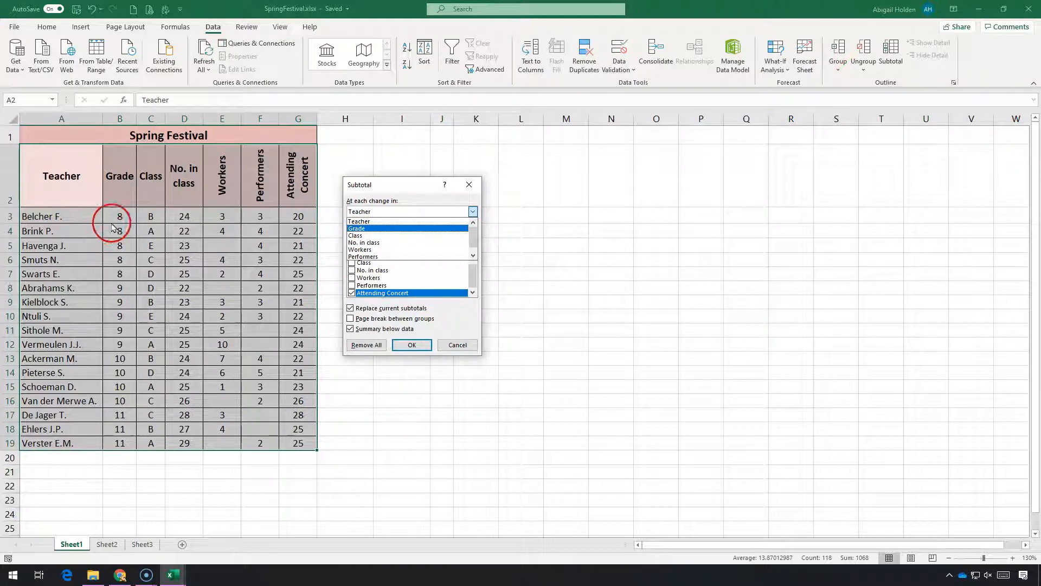
{"action": "left_click", "coordinate": [369, 229]}
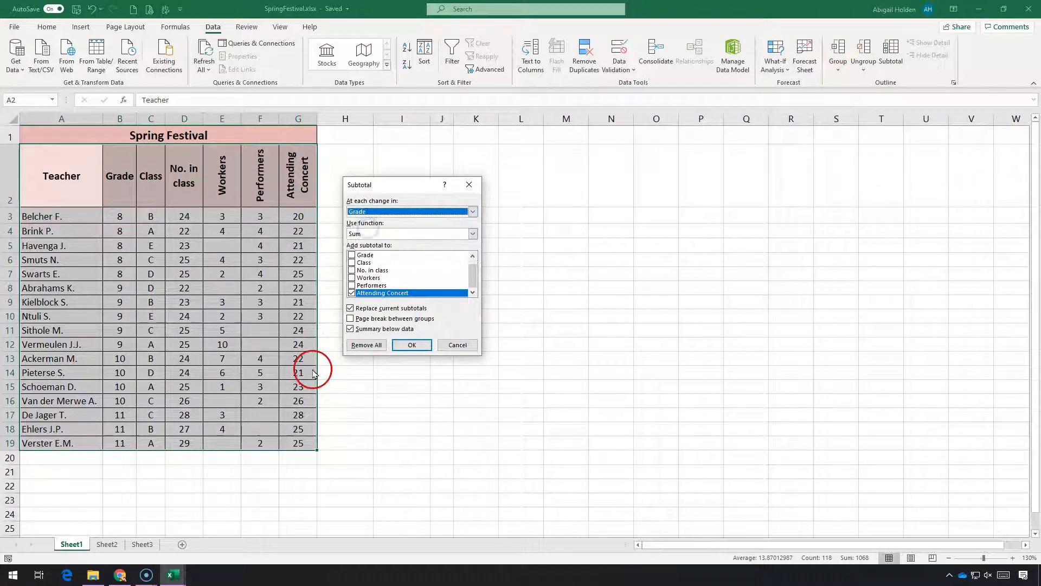
{"action": "left_click", "coordinate": [354, 233]}
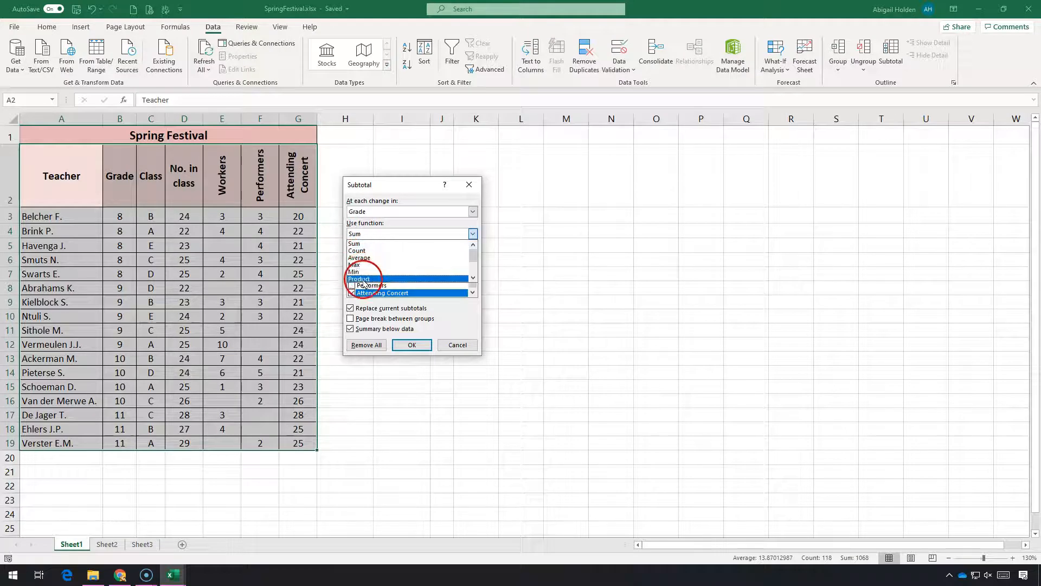
{"action": "left_click", "coordinate": [351, 246]}
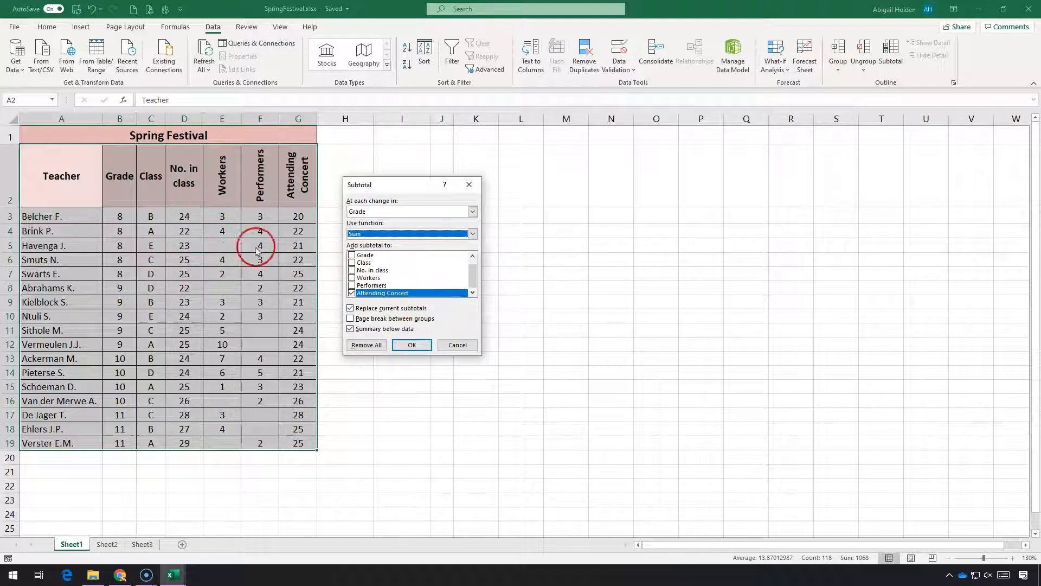
{"action": "left_click", "coordinate": [352, 270]}
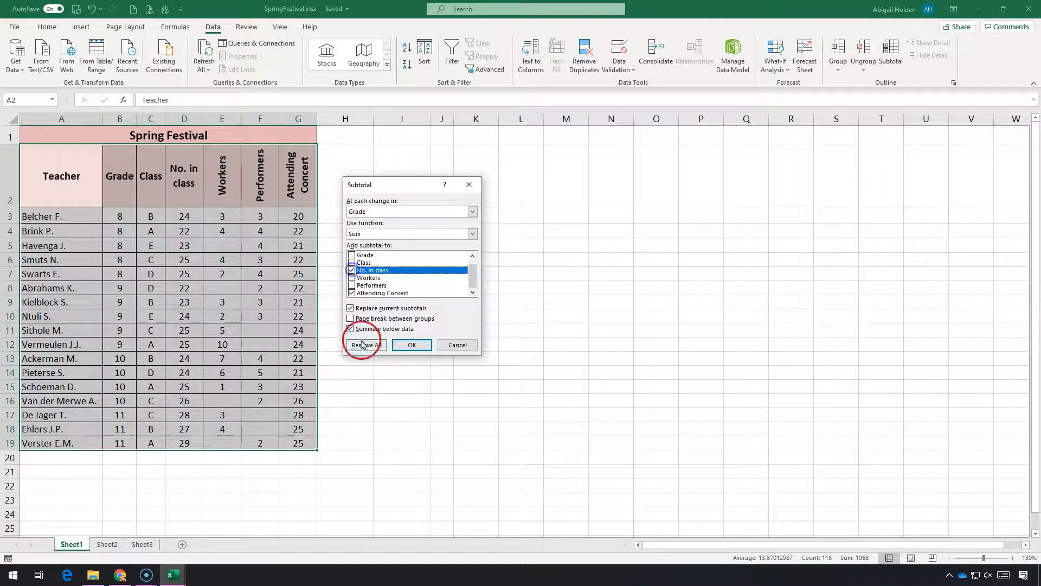
{"action": "left_click", "coordinate": [352, 293]}
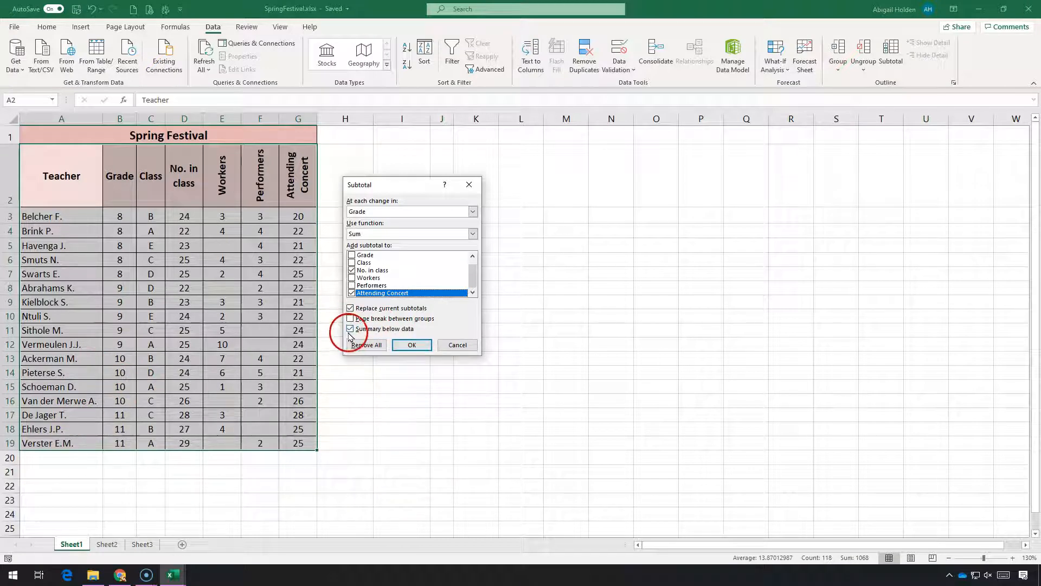
{"action": "left_click", "coordinate": [396, 349]}
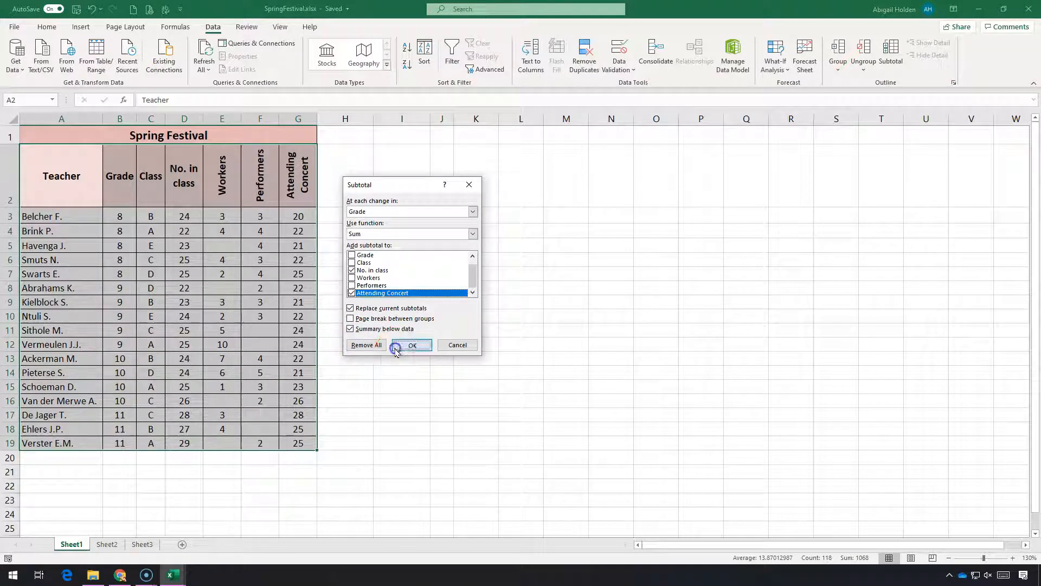
{"action": "left_click", "coordinate": [384, 384]}
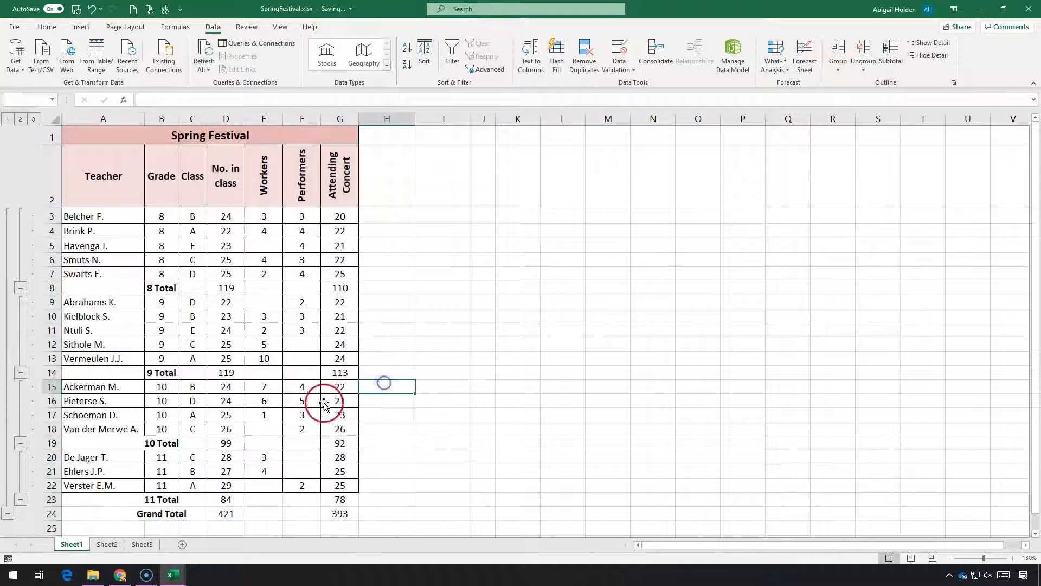
Examine the subtotal rows for each grade, comparing the grade 8 subtotals with the class values above them
{"action": "left_click", "coordinate": [161, 289]}
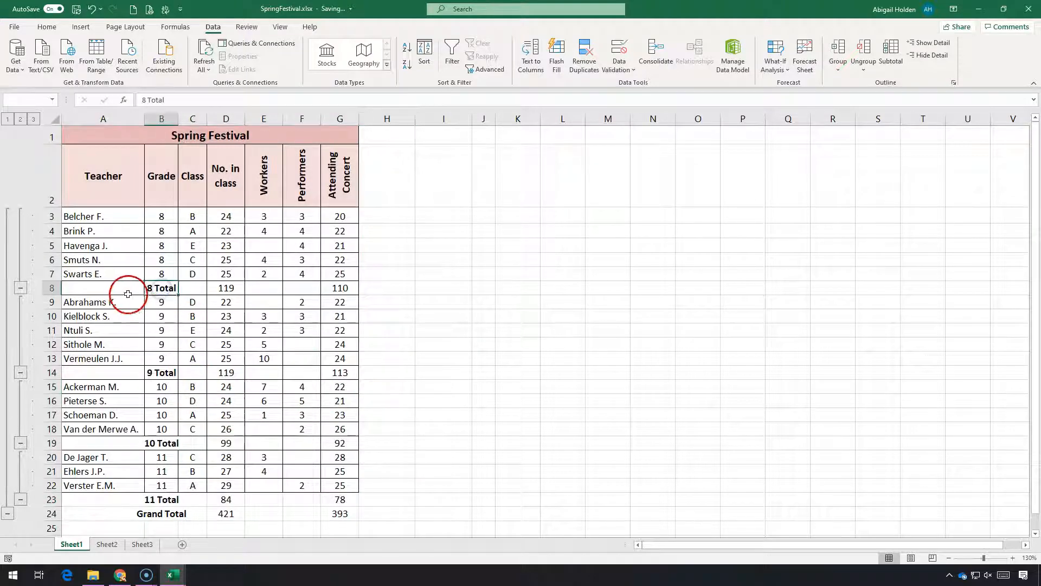
{"action": "left_click", "coordinate": [225, 286]}
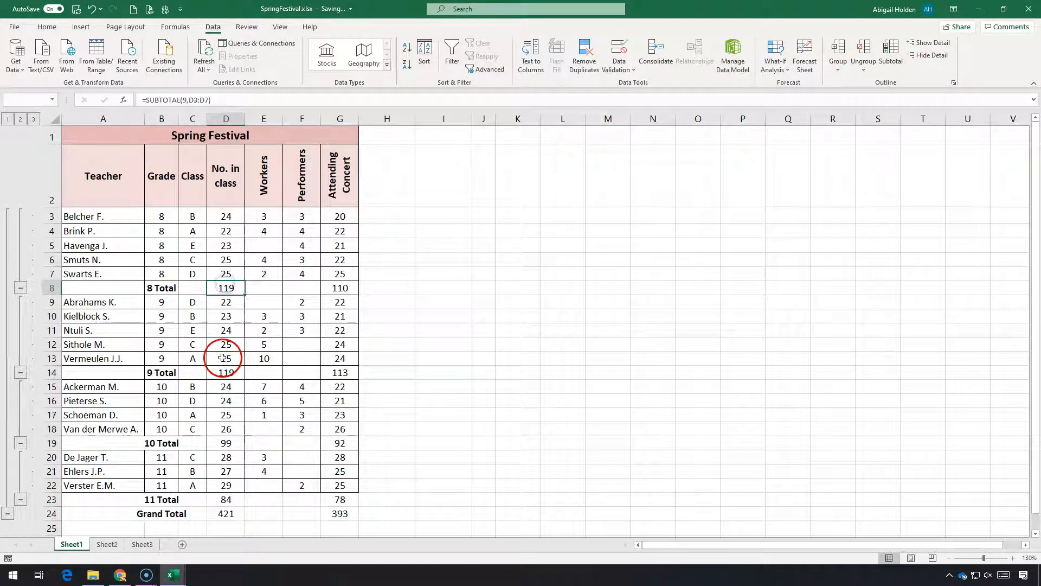
{"action": "left_click_drag", "start_coordinate": [227, 217], "coordinate": [232, 279]}
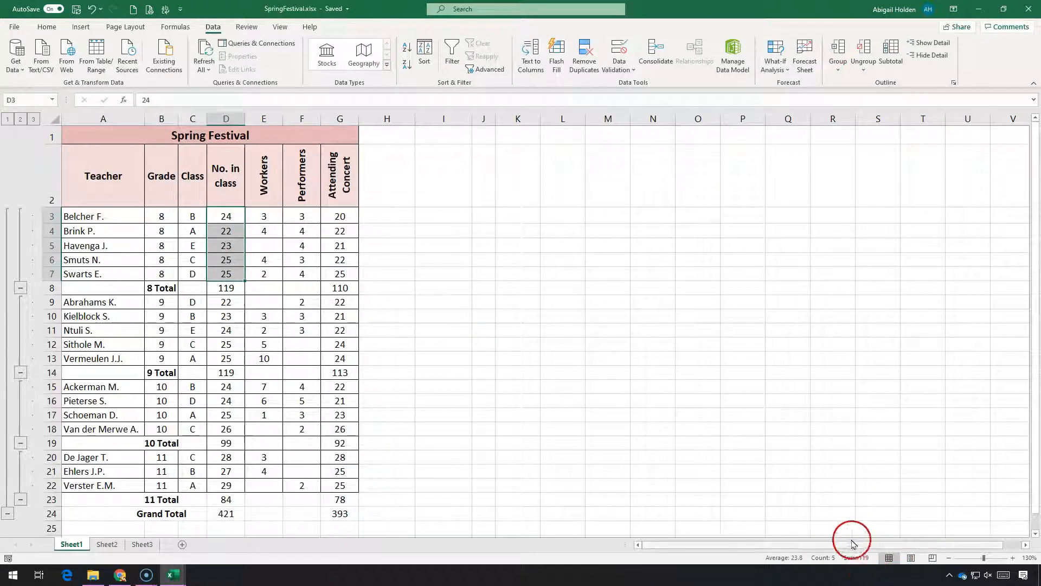
{"action": "left_click_drag", "start_coordinate": [340, 217], "coordinate": [334, 272]}
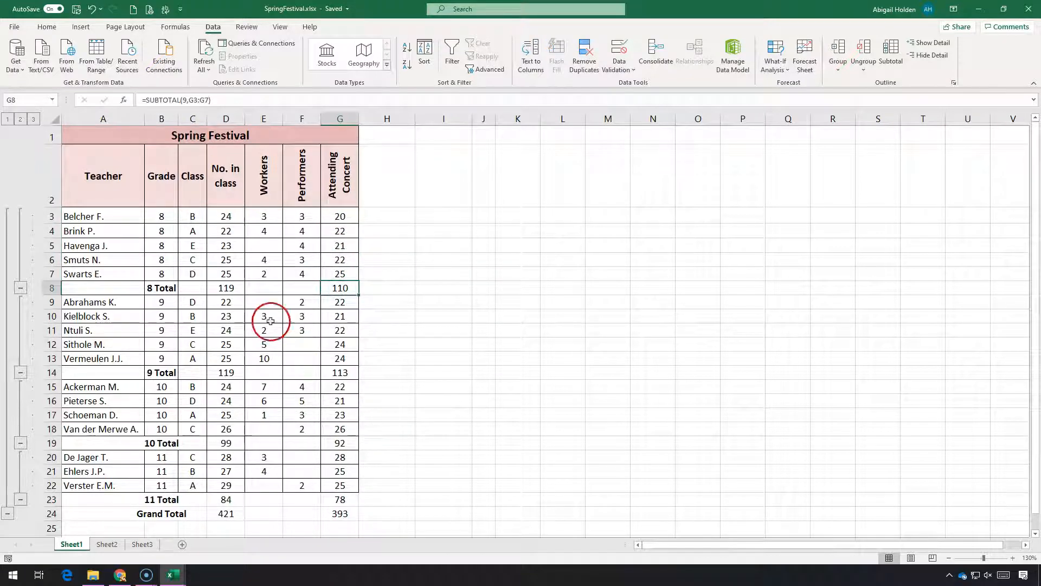
{"action": "left_click", "coordinate": [255, 289]}
{"action": "left_click", "coordinate": [301, 288]}
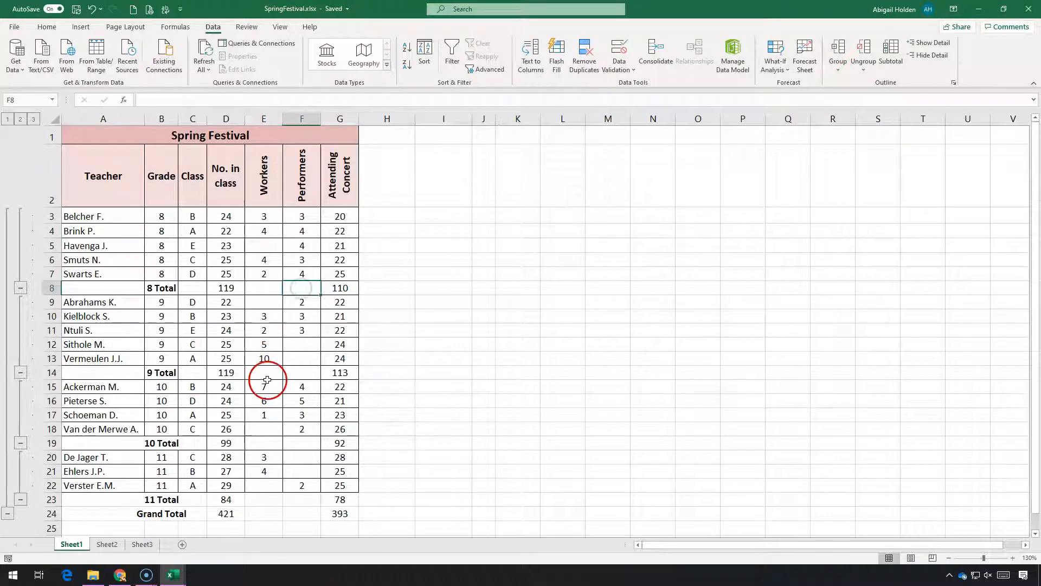
{"action": "left_click", "coordinate": [160, 373]}
{"action": "left_click", "coordinate": [164, 444]}
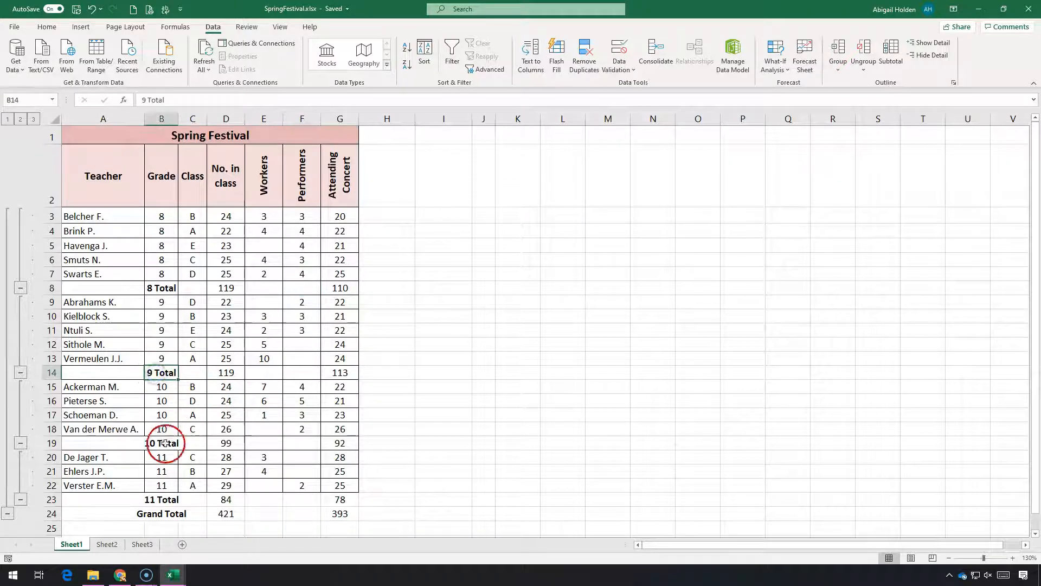
{"action": "left_click", "coordinate": [169, 501]}
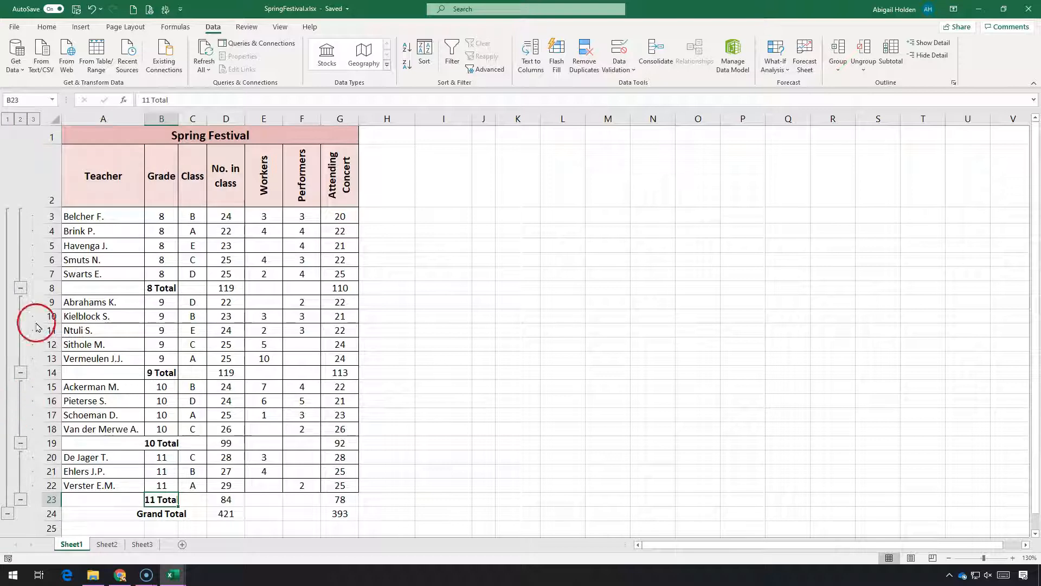
Collapse the detail rows of grades 8 to 11 and inspect the grand totals in D24 and G24
{"action": "left_click", "coordinate": [20, 288]}
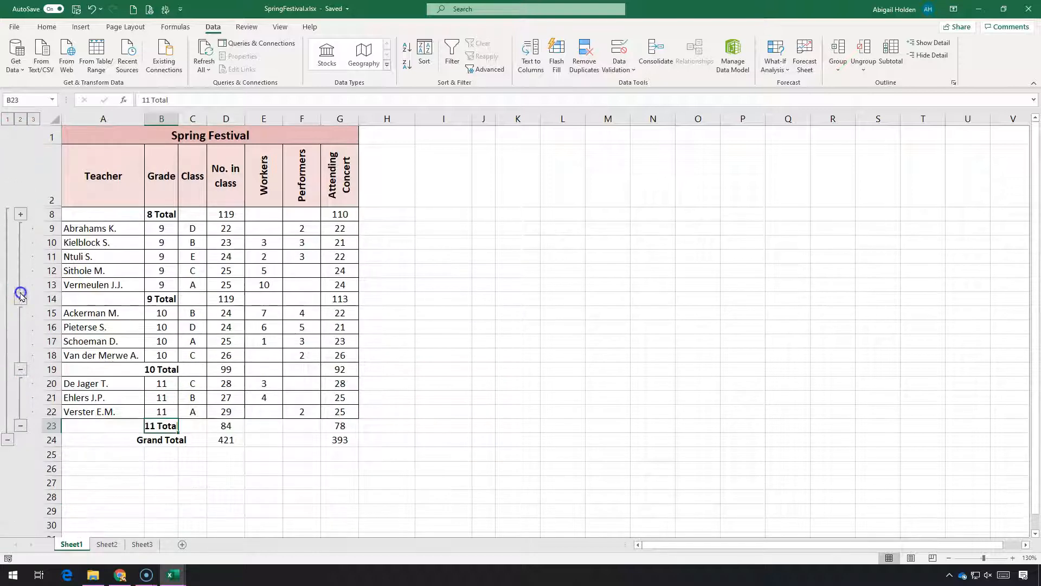
{"action": "left_click", "coordinate": [21, 299]}
{"action": "left_click", "coordinate": [21, 299]}
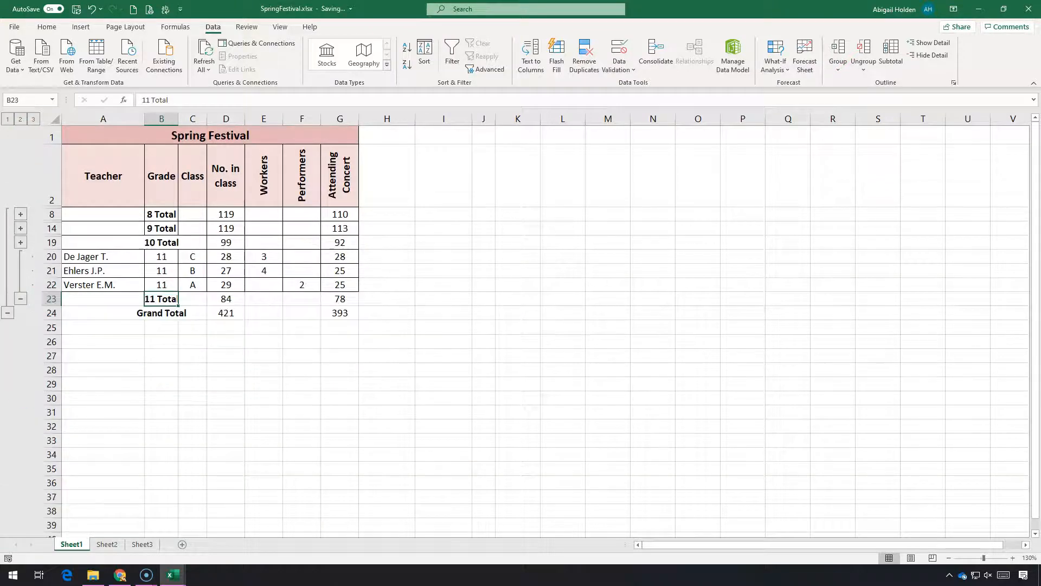
{"action": "left_click", "coordinate": [20, 299]}
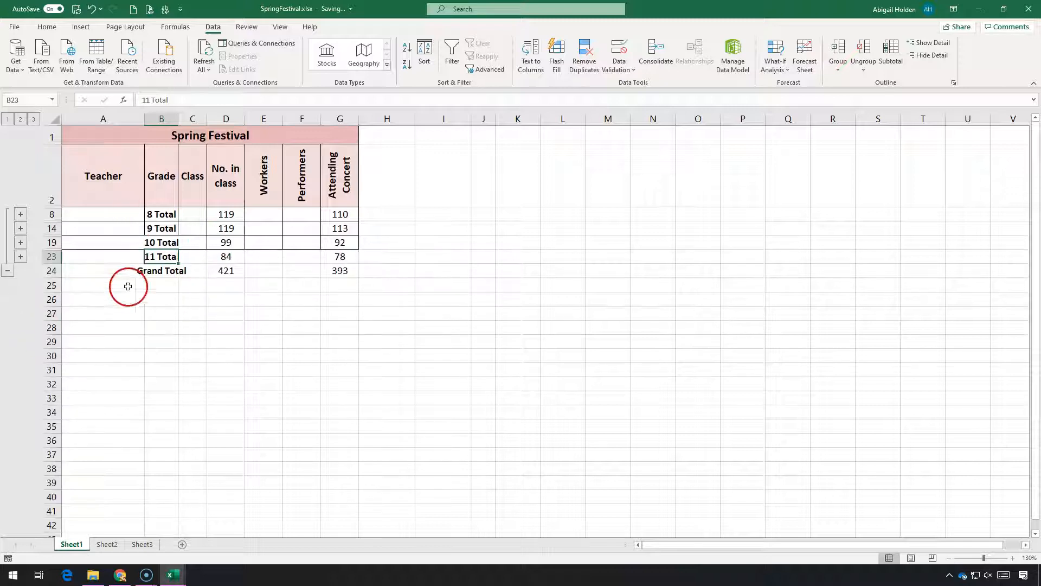
{"action": "left_click_drag", "start_coordinate": [209, 270], "coordinate": [203, 270]}
{"action": "left_click", "coordinate": [226, 272]}
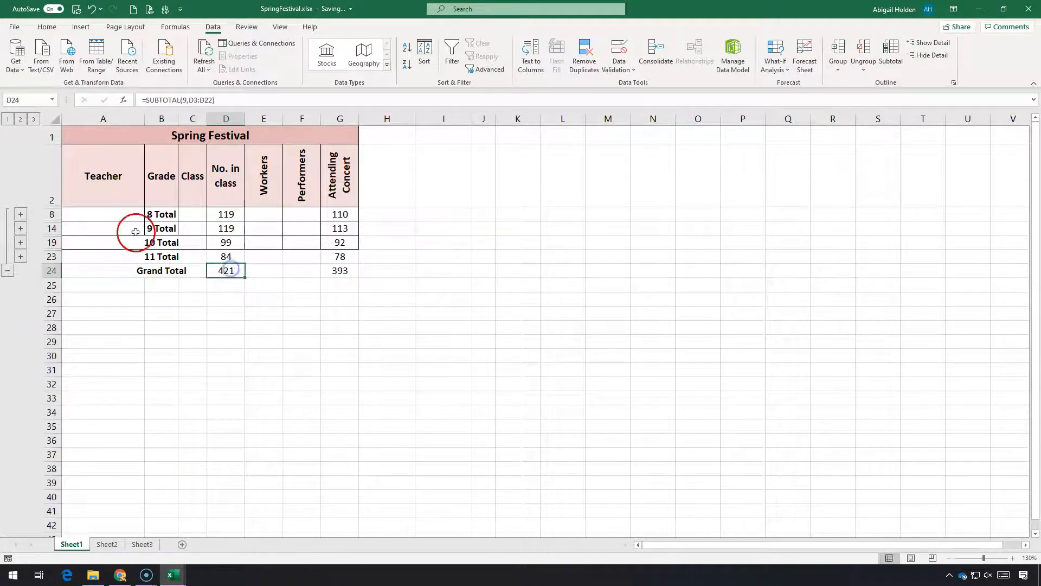
{"action": "left_click", "coordinate": [341, 271]}
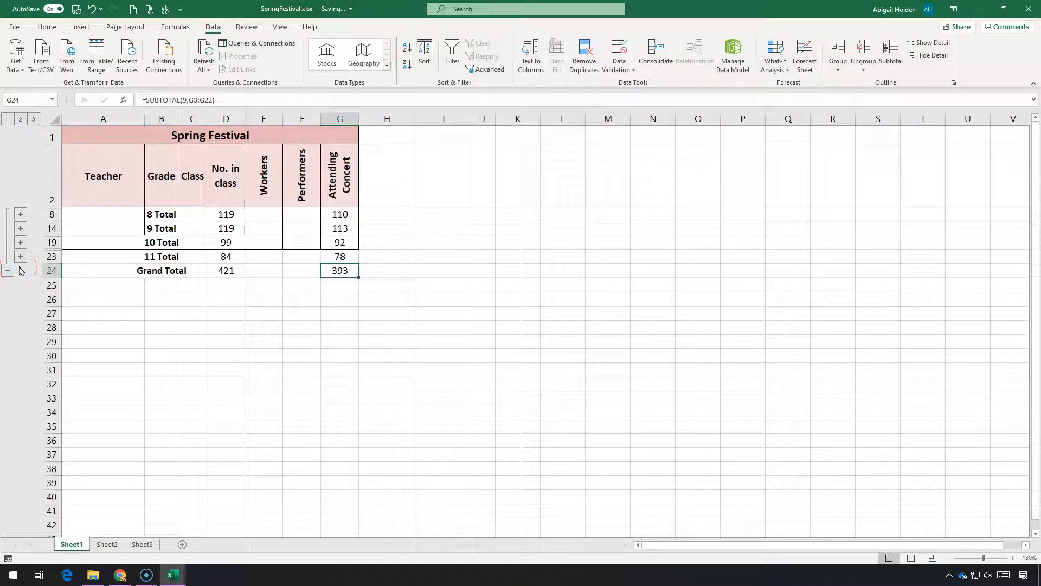
Remove all subtotals from the Spring Festival table in the range A2:G24 on Sheet2
{"action": "left_click", "coordinate": [111, 545]}
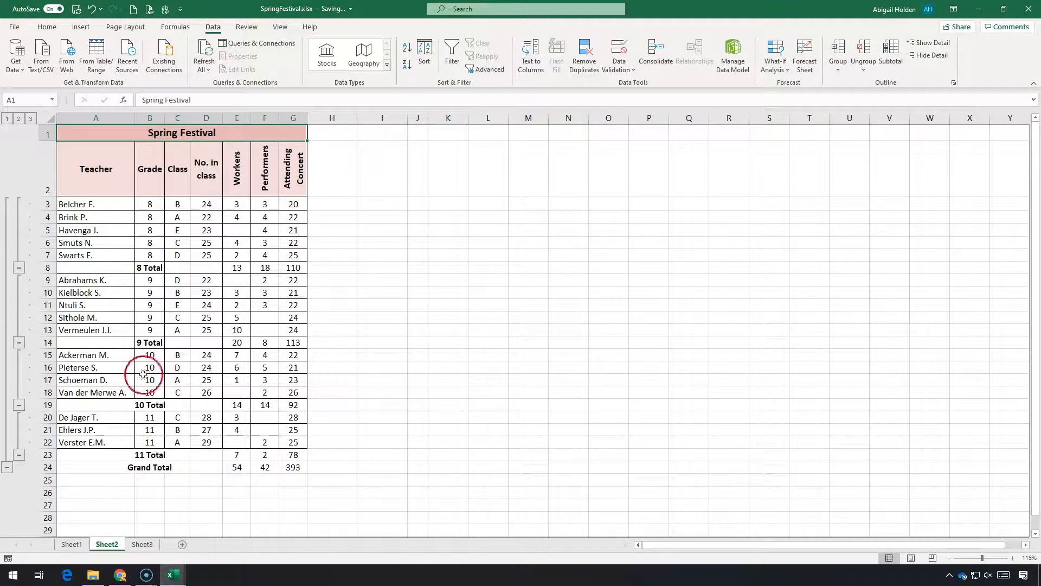
{"action": "left_click_drag", "start_coordinate": [99, 155], "coordinate": [302, 464]}
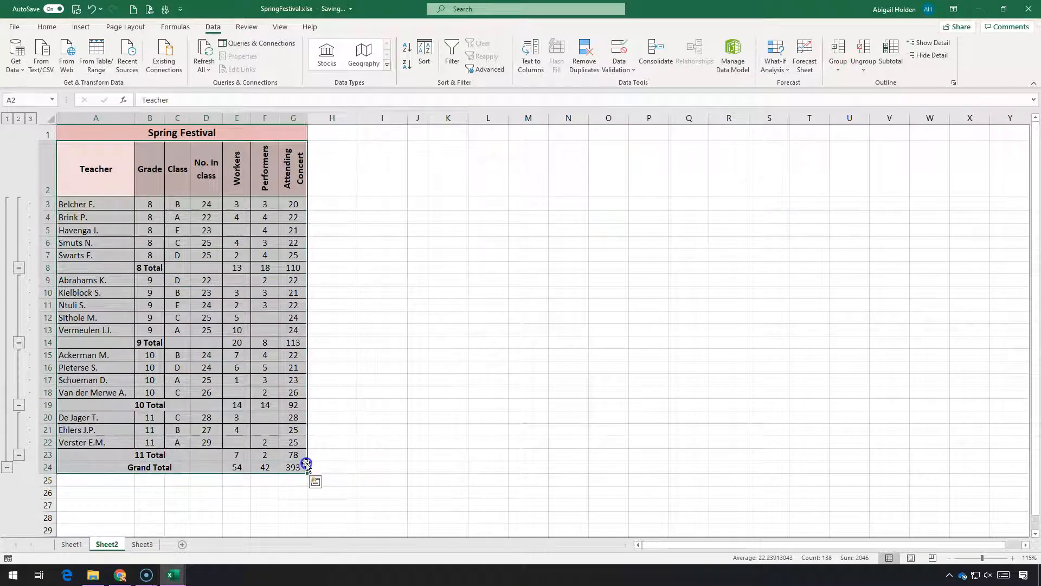
{"action": "left_click", "coordinate": [890, 56]}
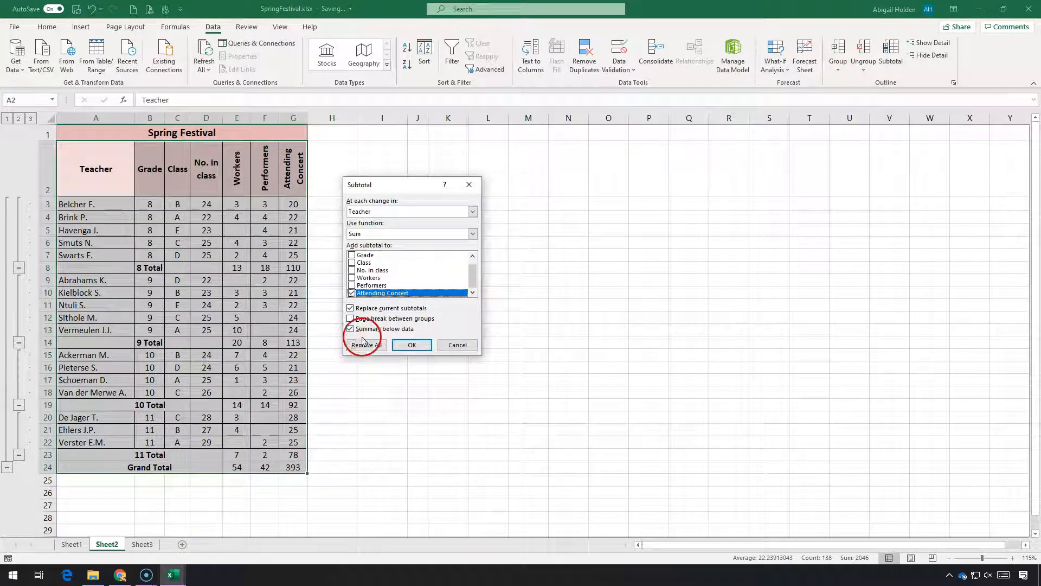
{"action": "left_click", "coordinate": [367, 346]}
{"action": "left_click", "coordinate": [228, 416]}
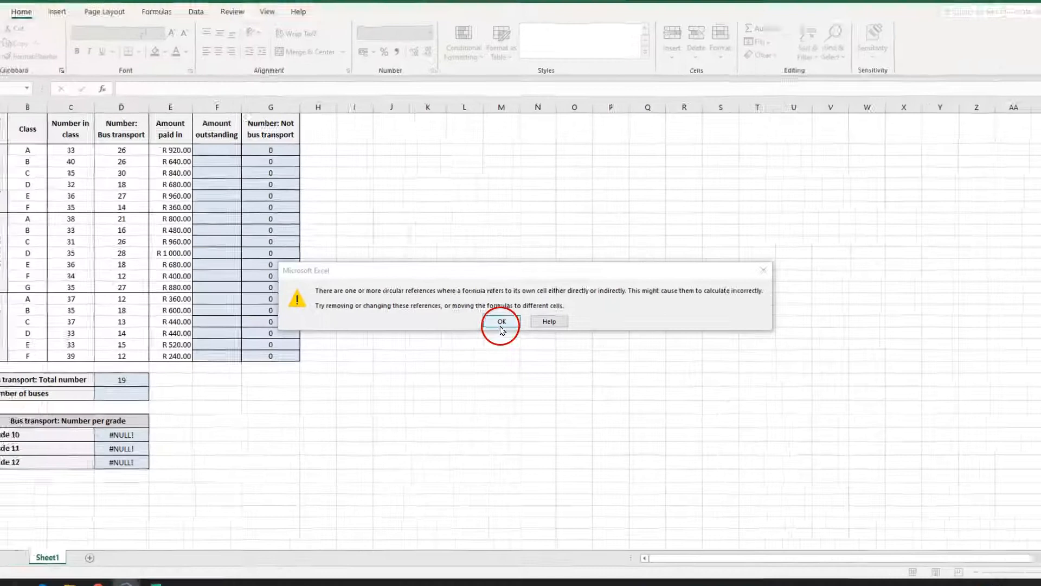
Dismiss the circular reference warning and change the formula in G2 of ErrorIndicators.xlsx to =C2-D2
{"action": "left_click", "coordinate": [484, 332]}
{"action": "left_click", "coordinate": [255, 159]}
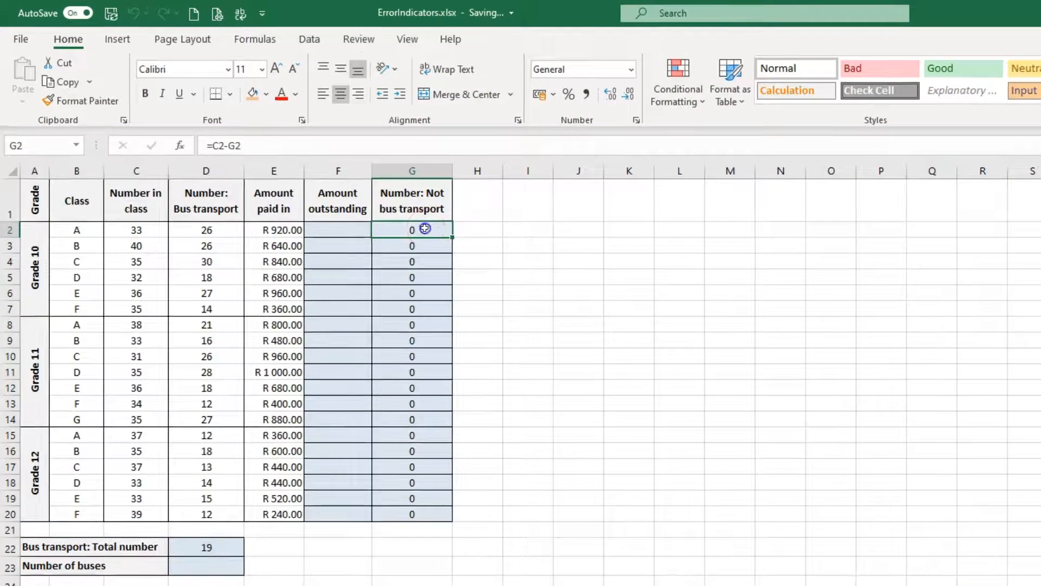
{"action": "double_click", "coordinate": [425, 228]}
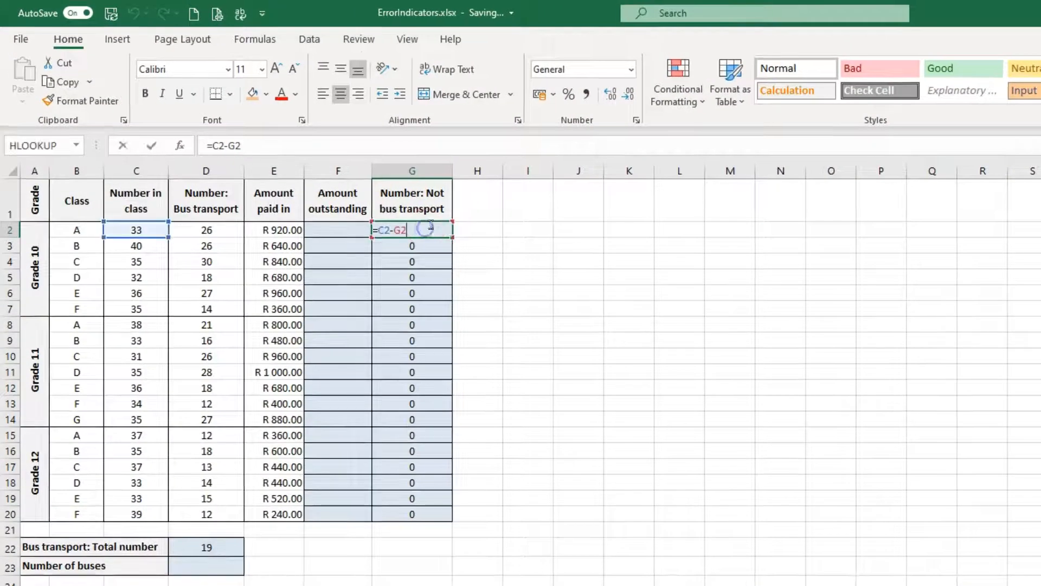
{"action": "left_click", "coordinate": [369, 233]}
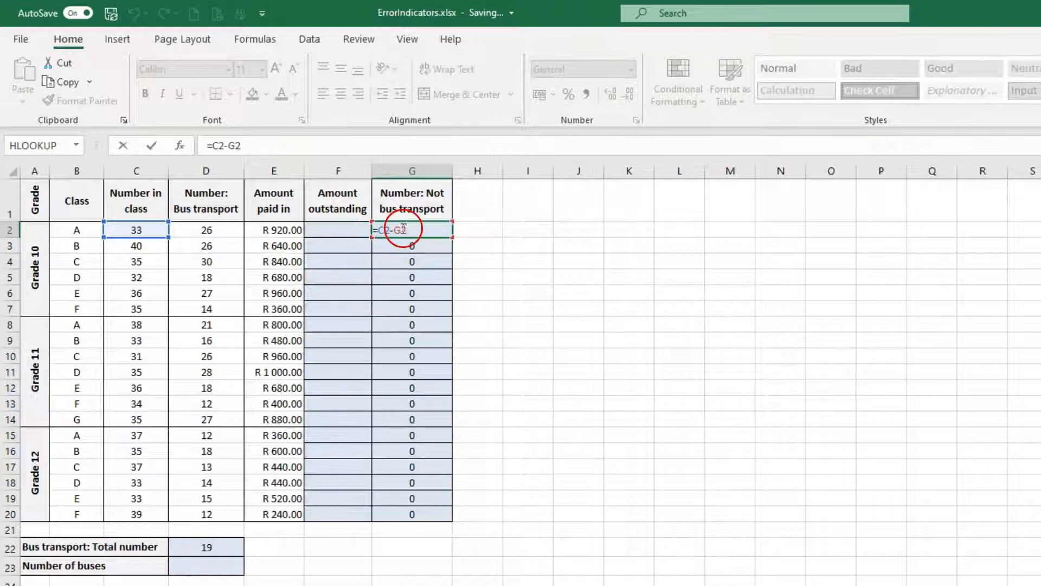
{"action": "key", "text": "BackSpace"}
{"action": "key", "text": "BackSpace"}
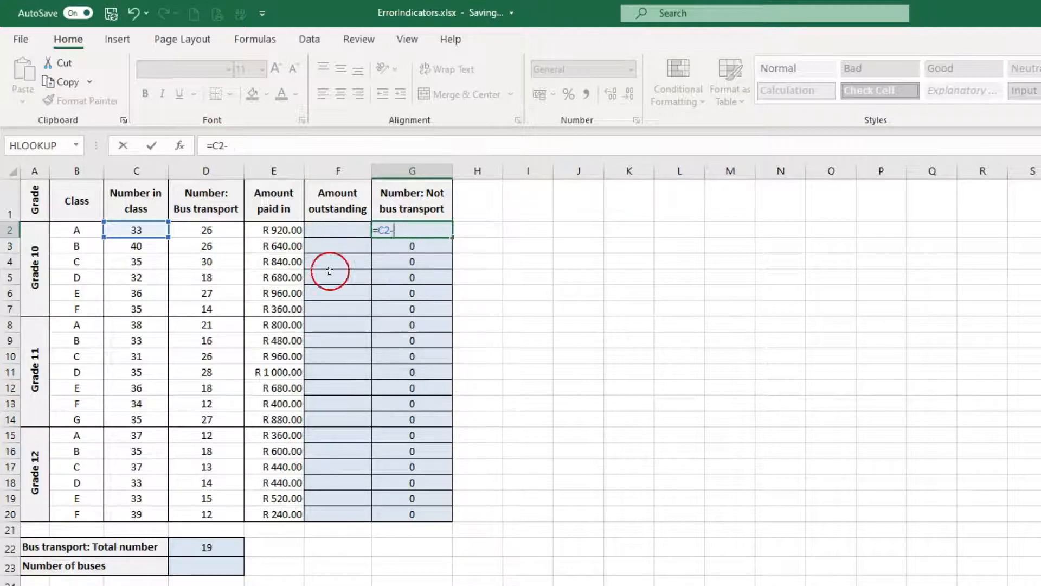
{"action": "left_click", "coordinate": [205, 229]}
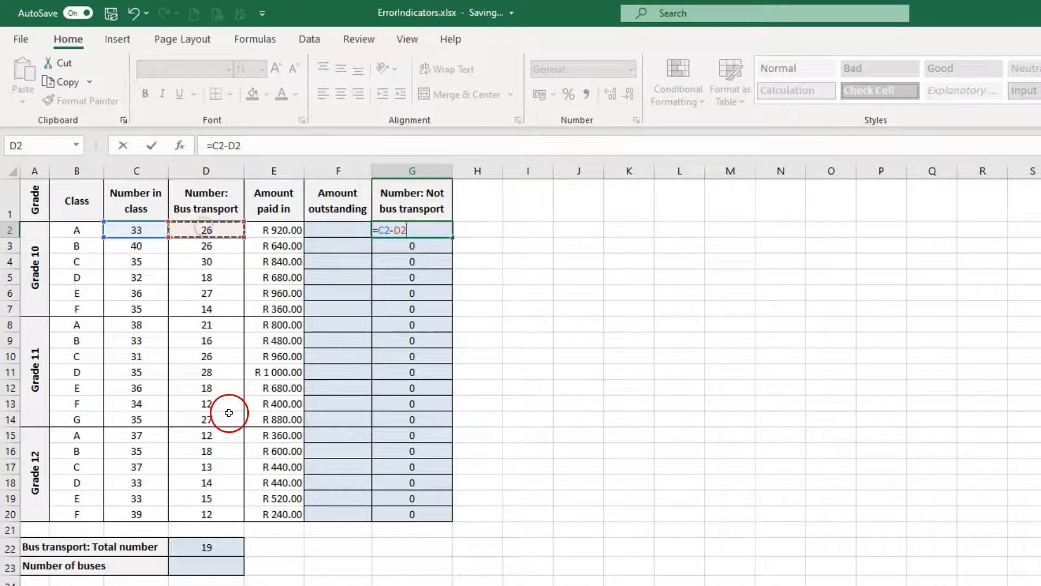
{"action": "key", "text": "Return"}
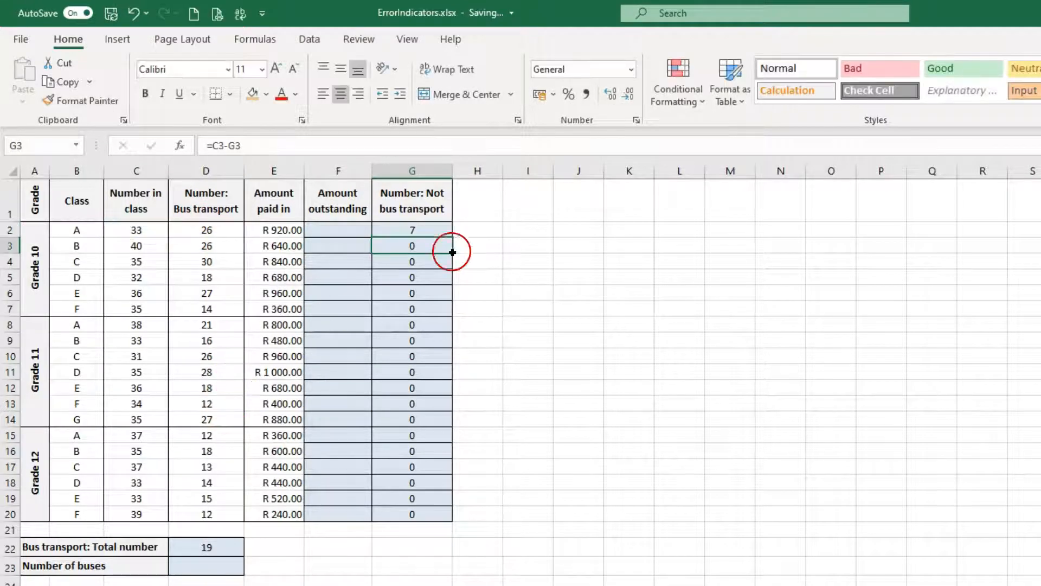
Fill the formula in G2 down through G20 to complete the Number: Not bus transport column
{"action": "left_click", "coordinate": [434, 231]}
{"action": "left_click_drag", "start_coordinate": [445, 292], "coordinate": [427, 515]}
{"action": "key", "text": "Down"}
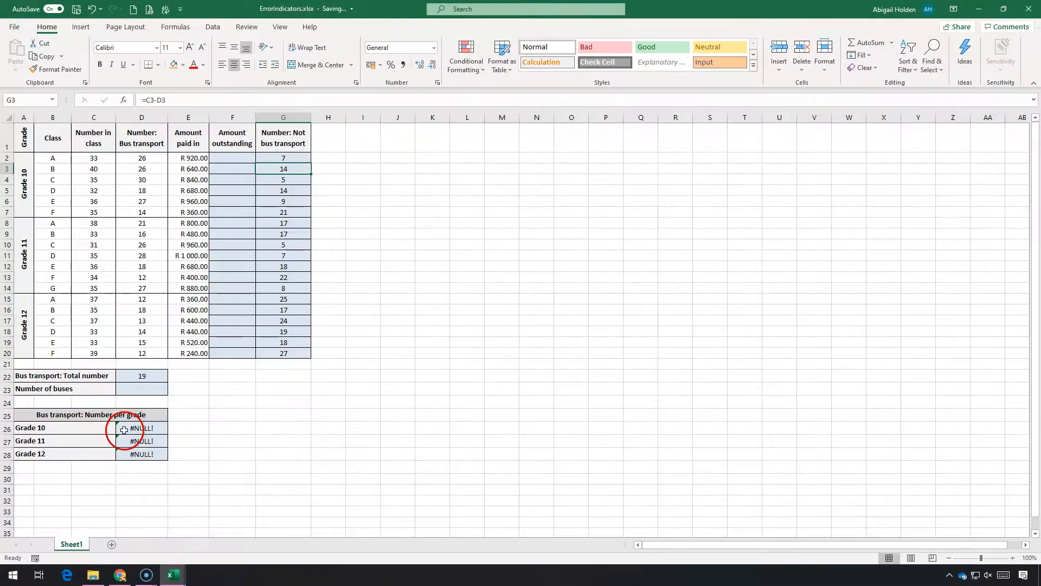
Edit the Grade 10 formula in D26, replacing the space between C2 and C7 with a colon to give =SUM(C2:C7)
{"action": "left_click", "coordinate": [123, 429]}
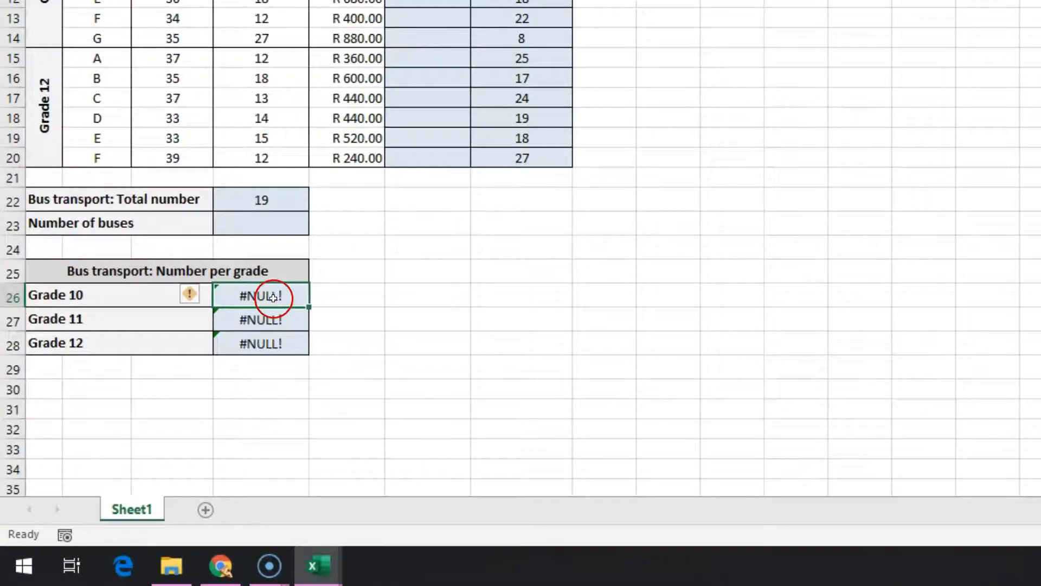
{"action": "double_click", "coordinate": [272, 297]}
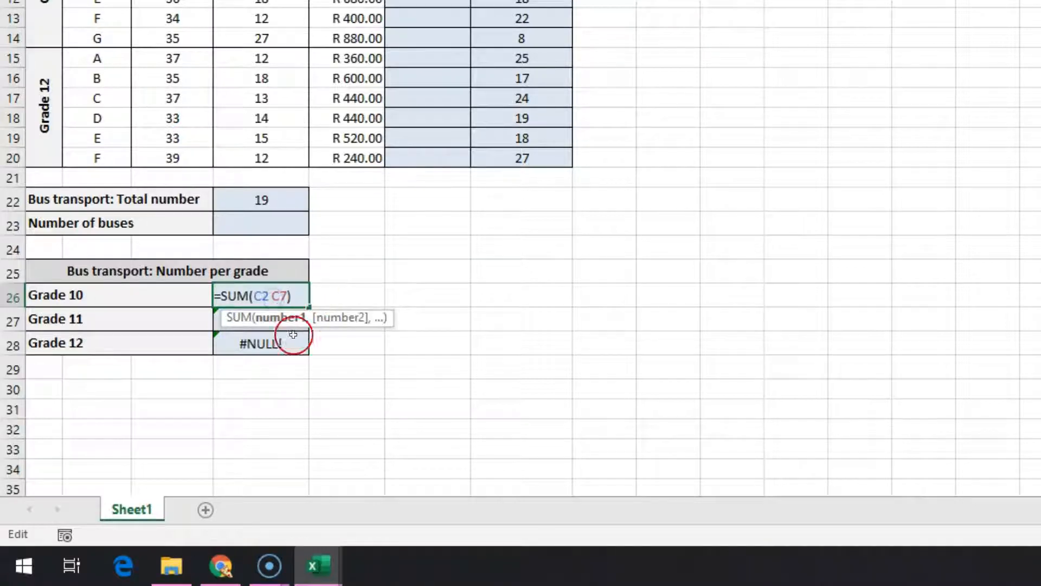
{"action": "left_click", "coordinate": [299, 297]}
{"action": "left_click", "coordinate": [269, 296]}
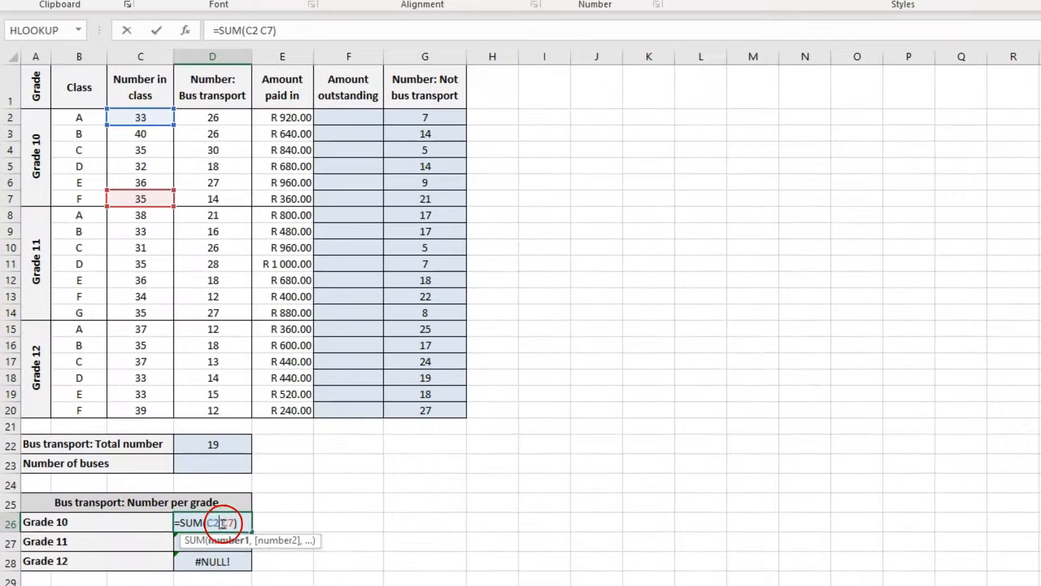
{"action": "key", "text": "Delete"}
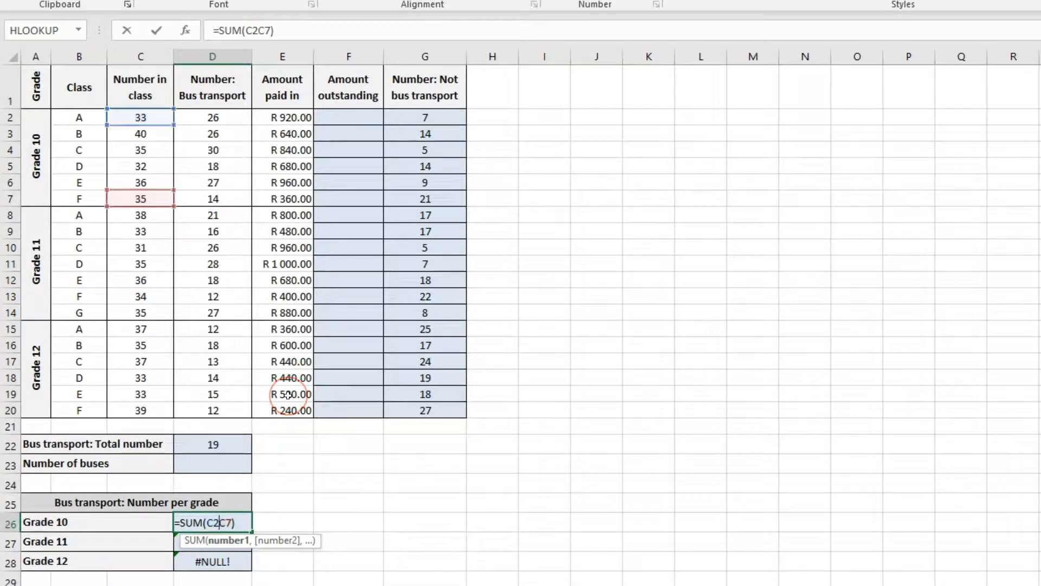
{"action": "type", "text": ":"}
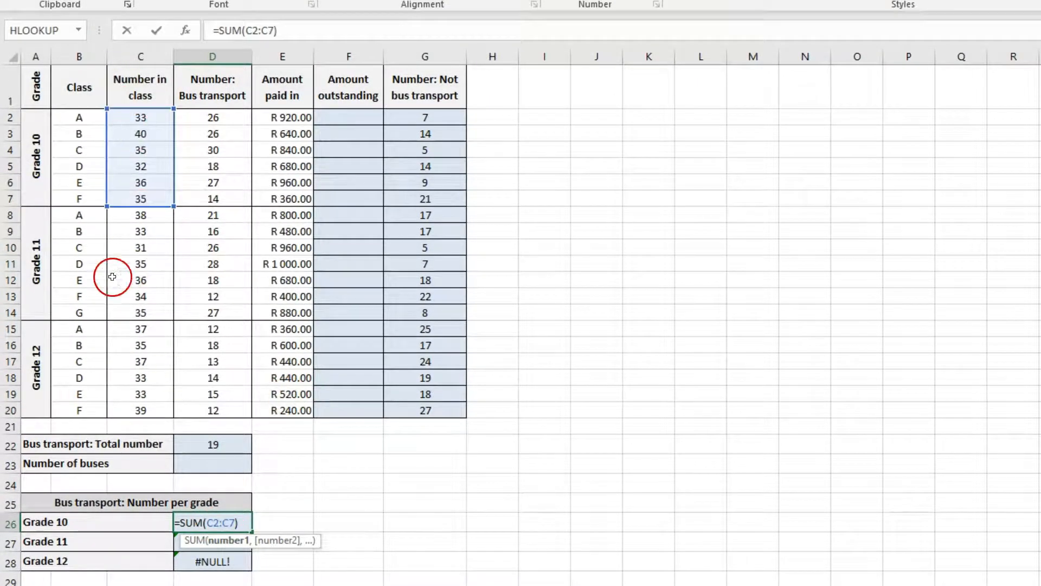
Try a comma as the separator in D26, =SUM(C2,C7), restore the colon and enter the formula as =SUM(C2:C7)
{"action": "key", "text": "BackSpace"}
{"action": "type", "text": ","}
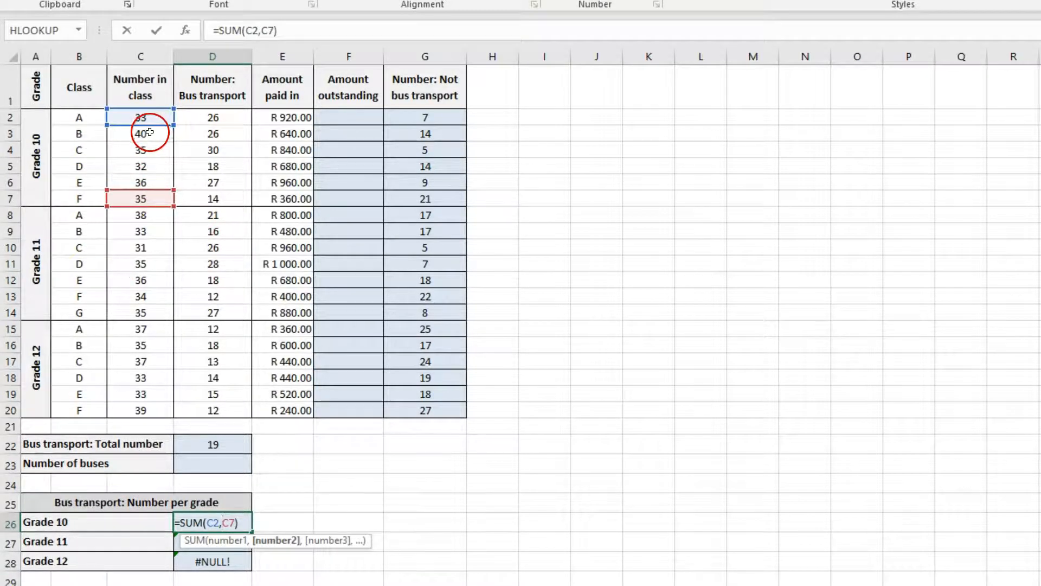
{"action": "key", "text": "BackSpace"}
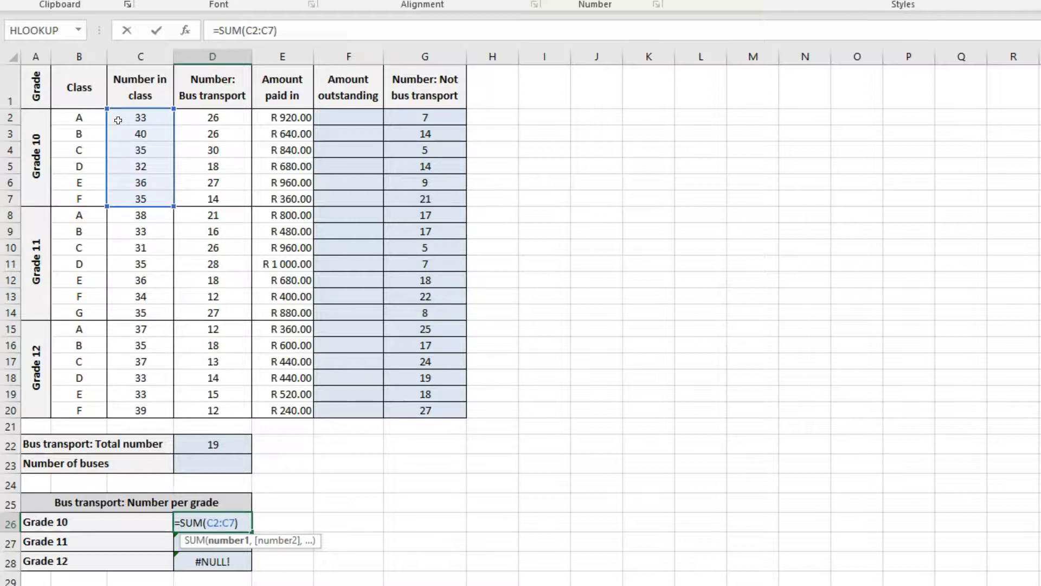
{"action": "key", "text": "Return"}
{"action": "left_click", "coordinate": [235, 522]}
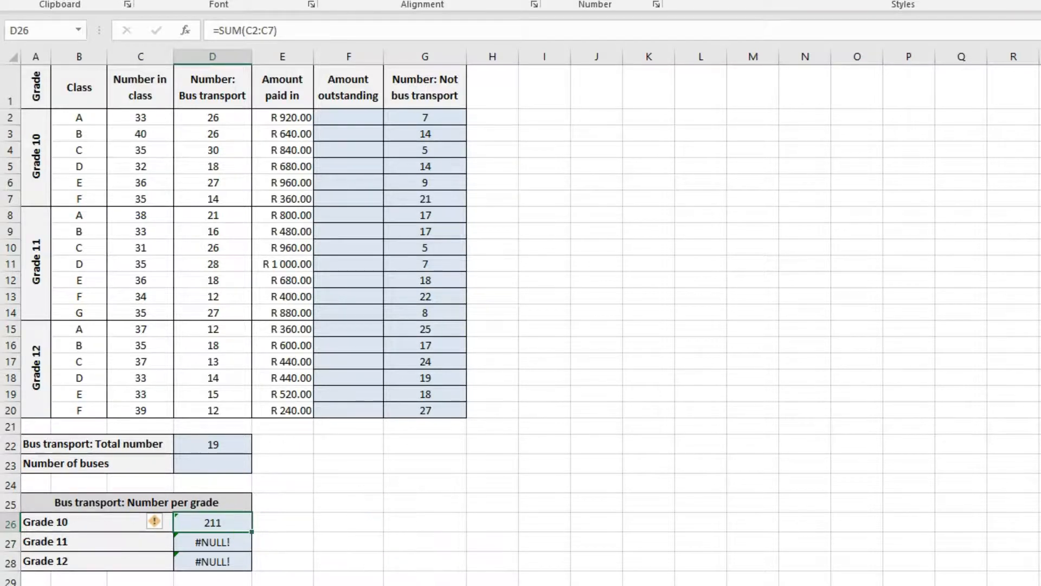